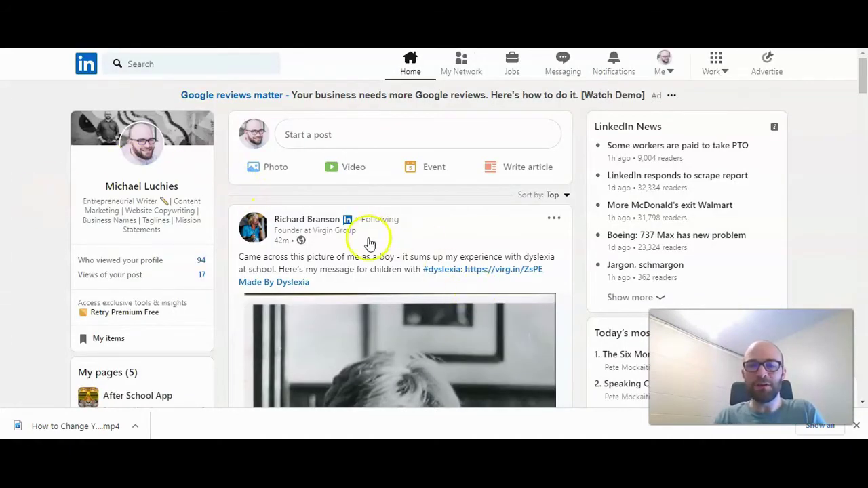
- Start a new blank article and show the Publishing menu's article options
click(511, 176)
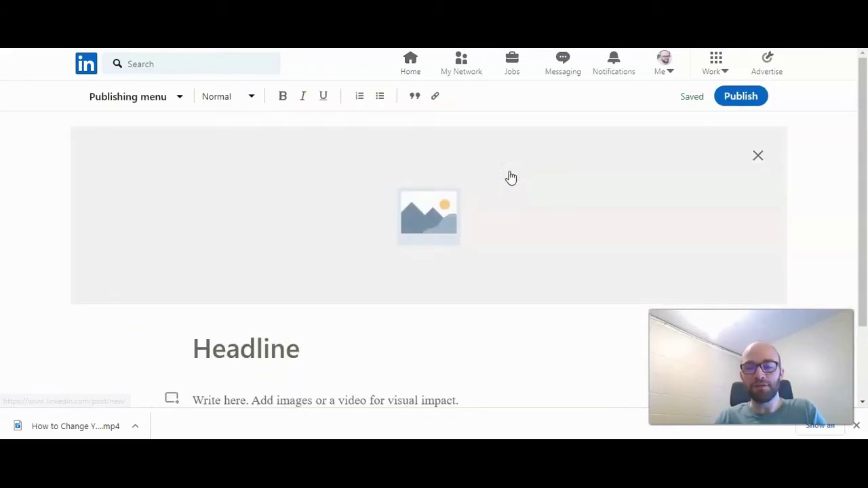
click(168, 105)
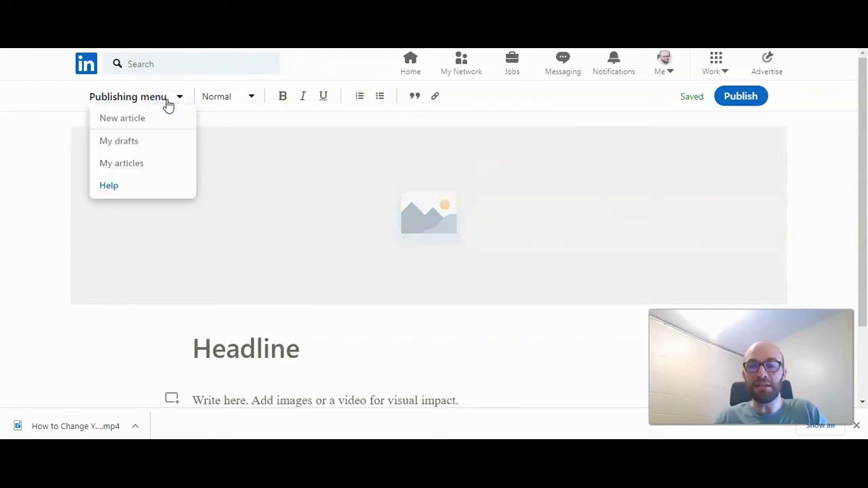
click(163, 108)
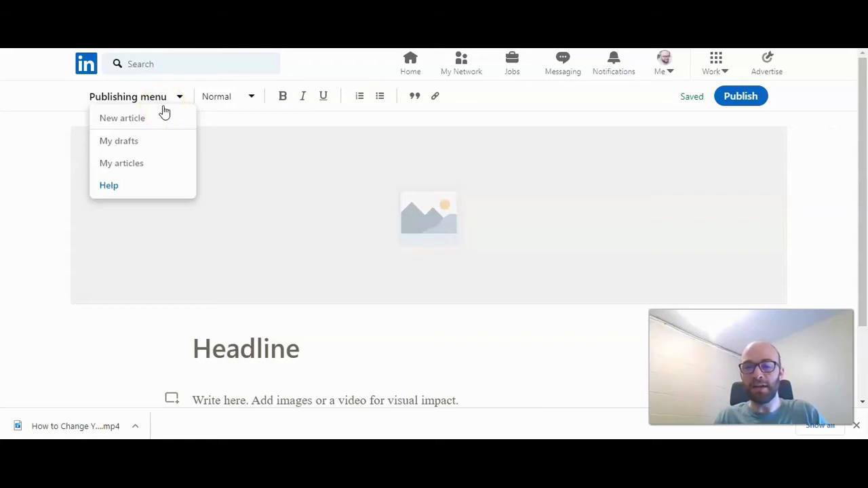
click(132, 143)
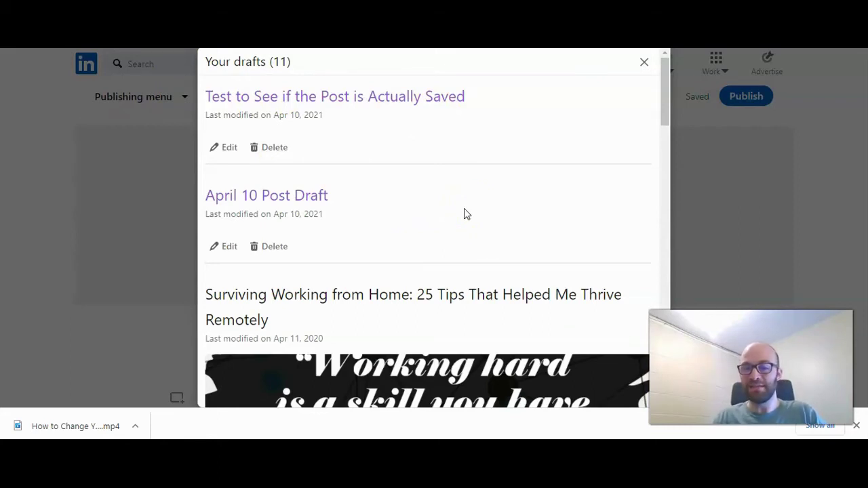
scroll(463, 214, down, 1)
scroll(464, 214, up, 1)
click(750, 191)
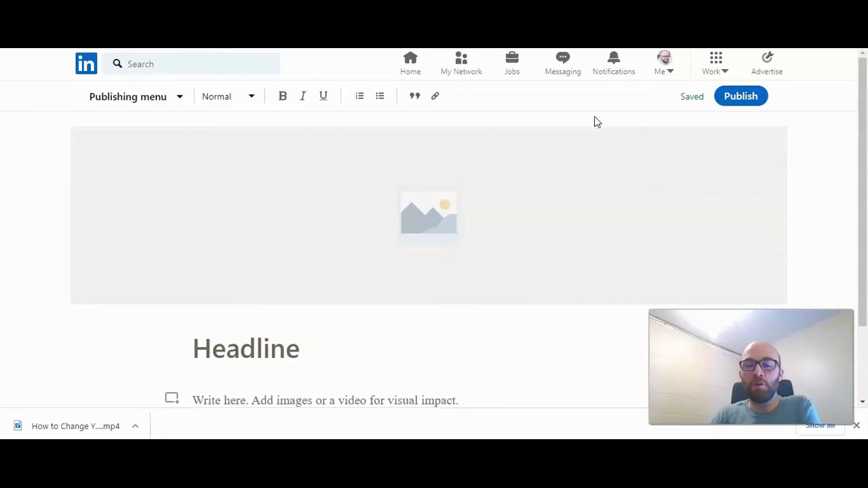
- Enter 'Test 1' as the article headline, correcting an initial typo
scroll(407, 224, down, 2)
click(372, 257)
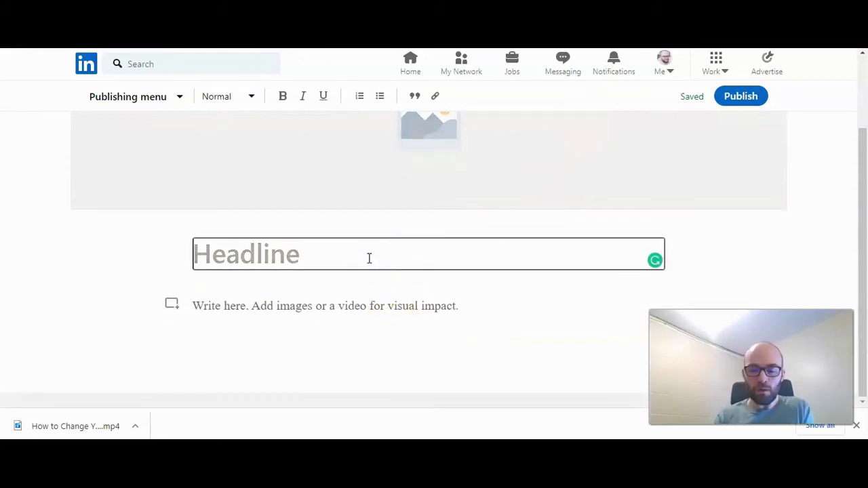
text(HT)
scroll(369, 265, up, 2)
text(Est)
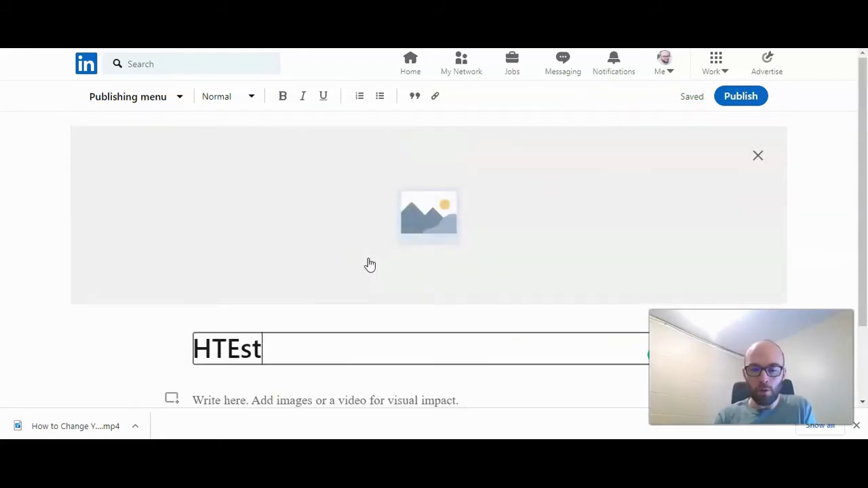
key(BackSpace)
key(BackSpace)
key(BackSpace)
key(BackSpace)
key(BackSpace)
text(Test 1)
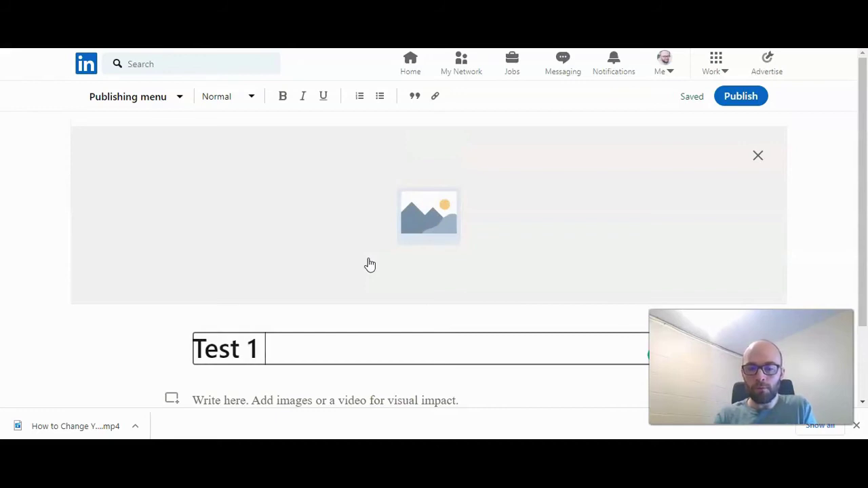
- Attempt to publish, then type '.....' as placeholder body text
click(863, 318)
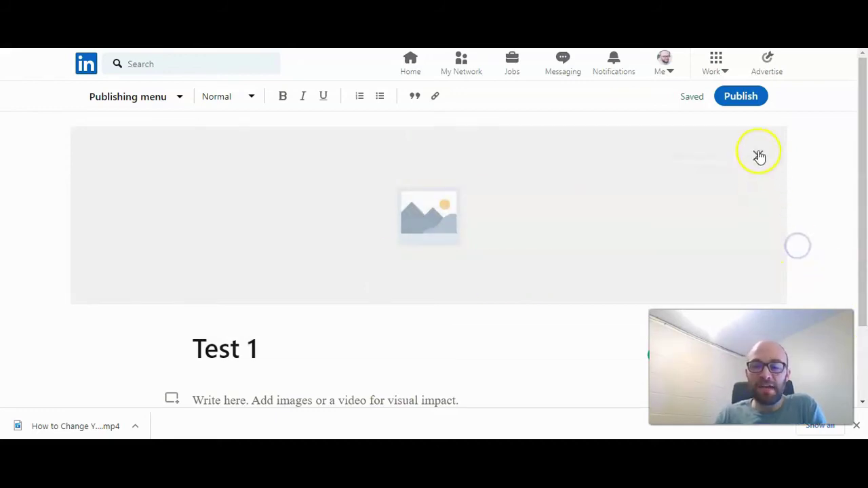
click(739, 100)
click(696, 99)
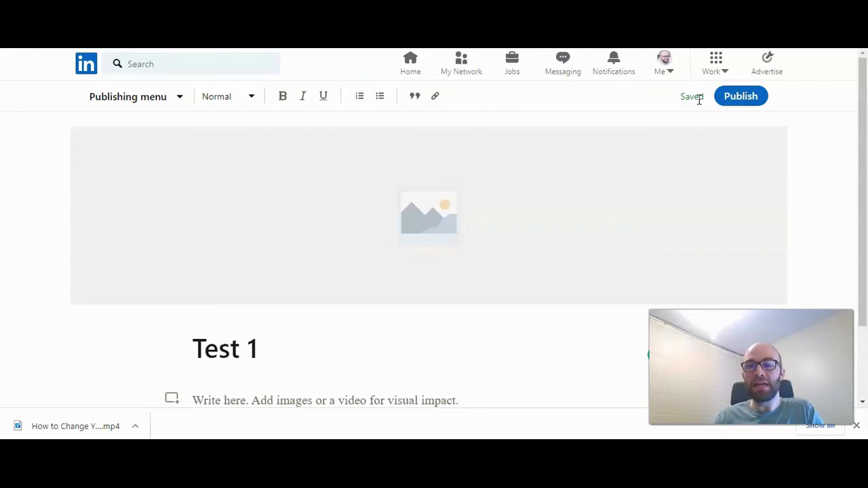
click(733, 97)
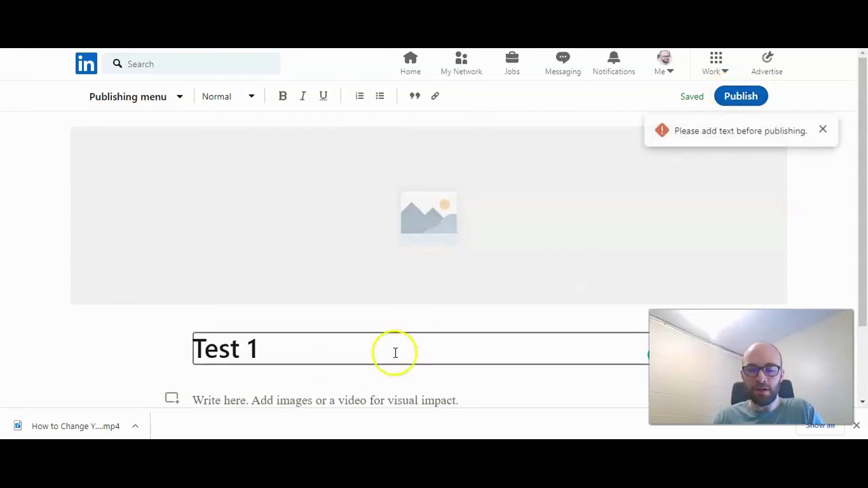
click(339, 390)
text(...)
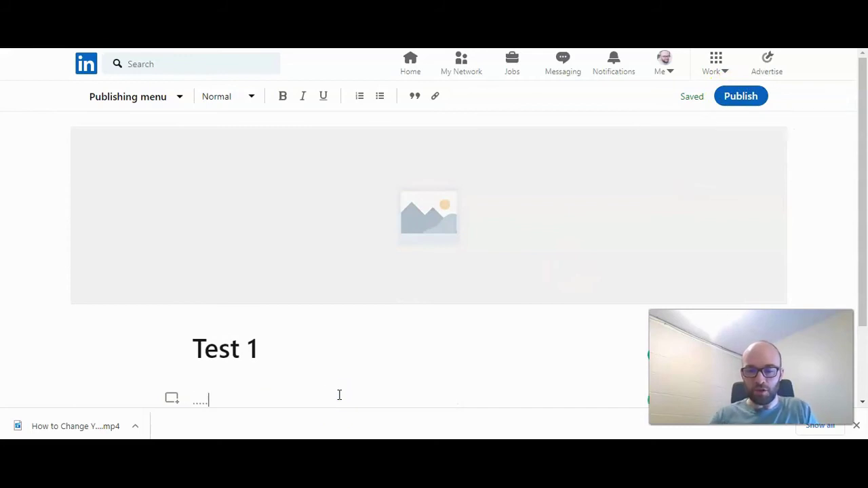
text(..)
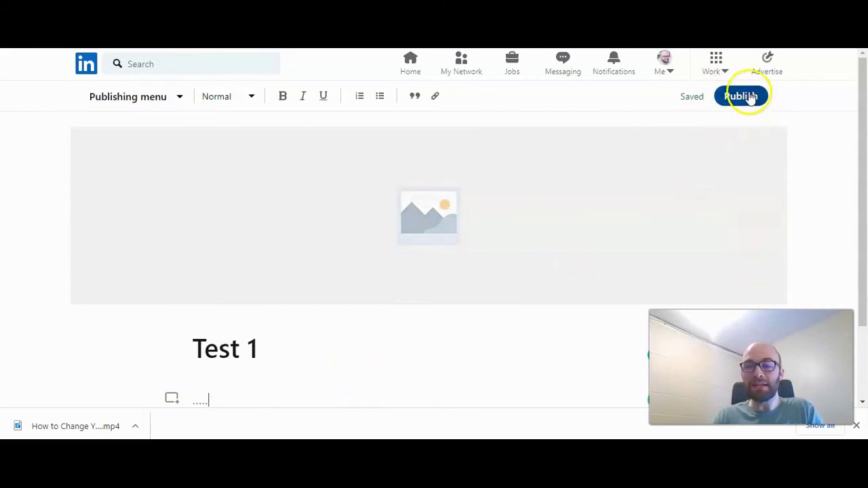
- Start publishing Test 1, then close and discard the share post, leaving it unpublished
click(747, 97)
click(749, 96)
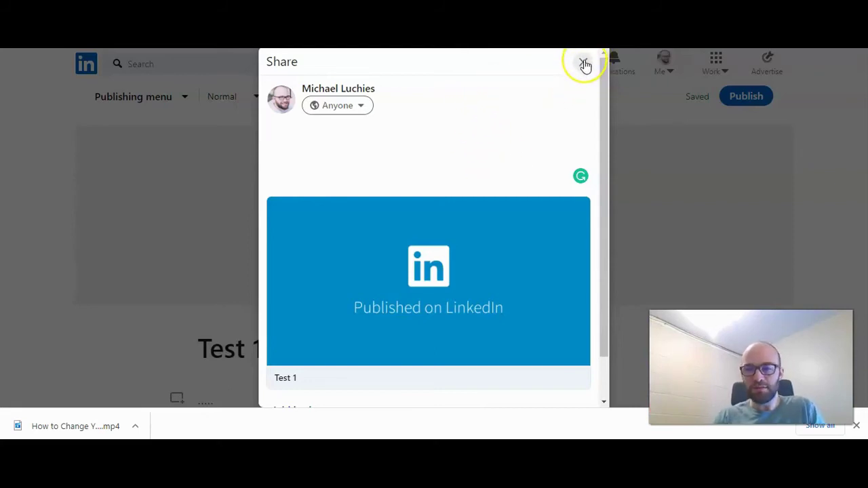
click(584, 65)
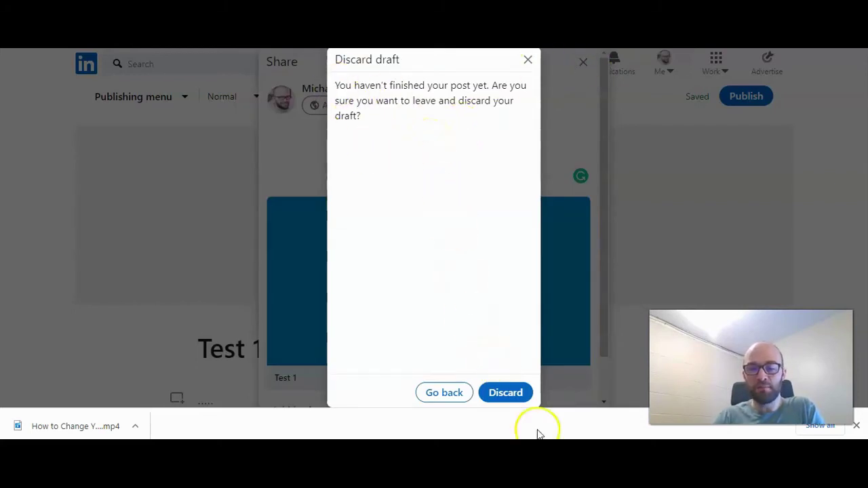
click(507, 392)
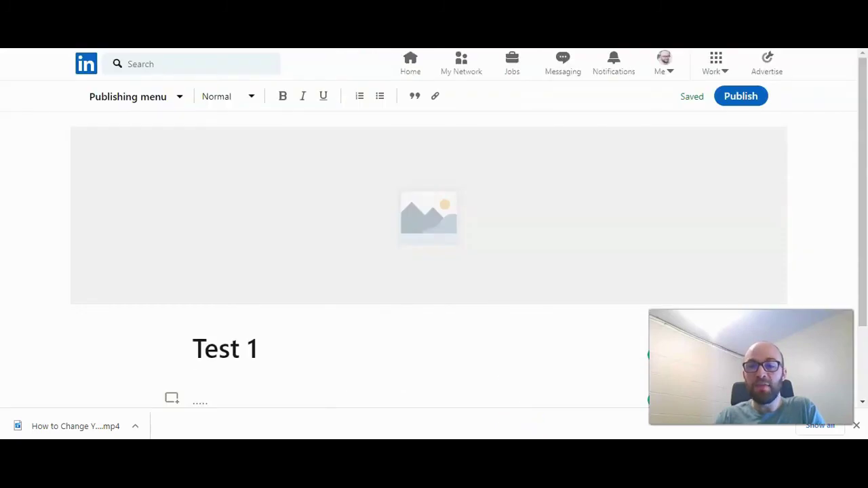
click(163, 97)
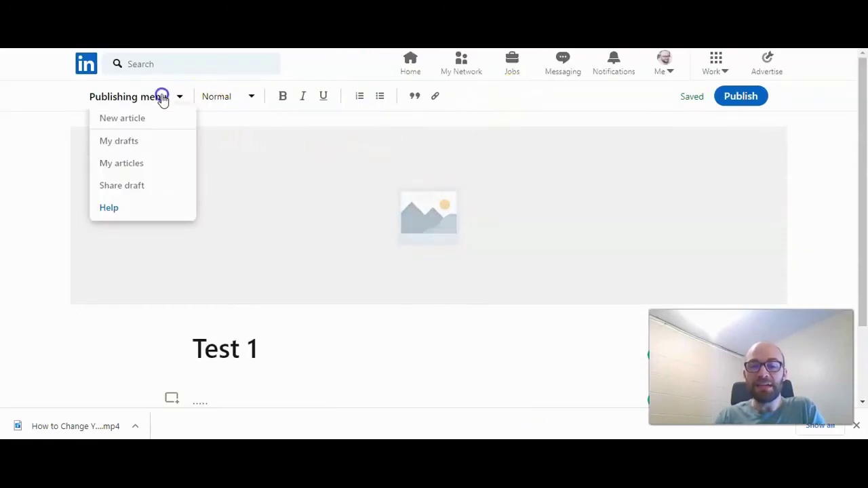
click(148, 141)
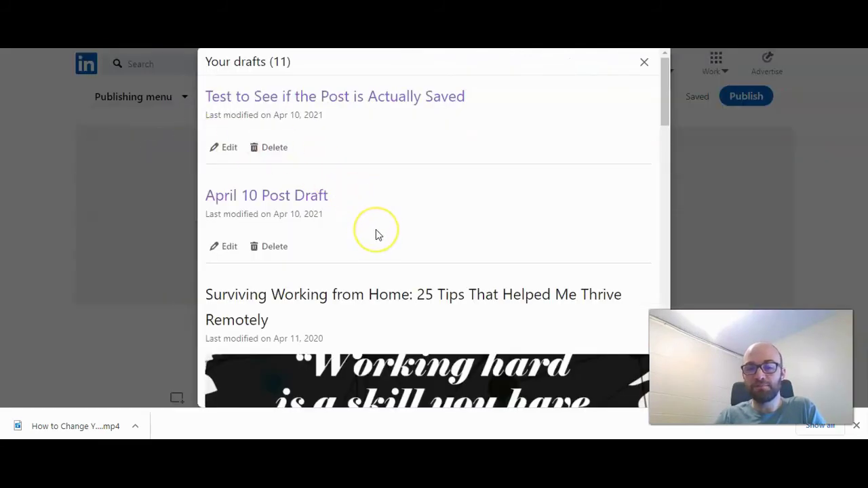
scroll(377, 234, down, 2)
scroll(406, 219, up, 2)
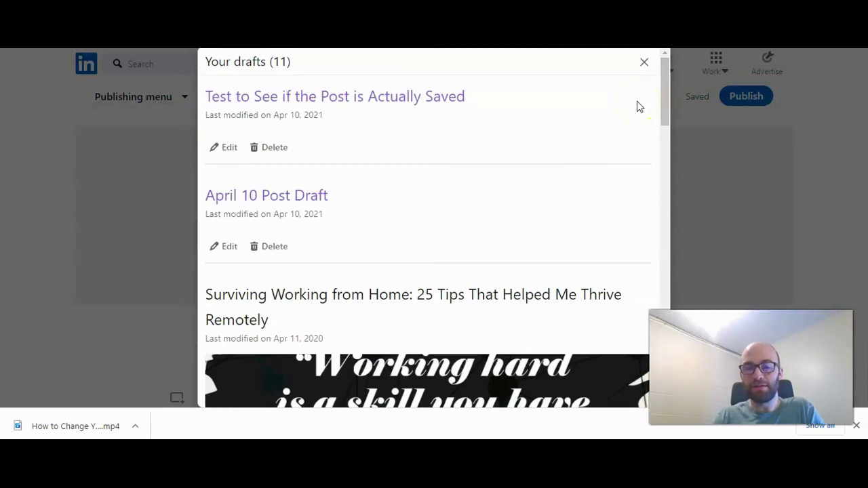
click(29, 145)
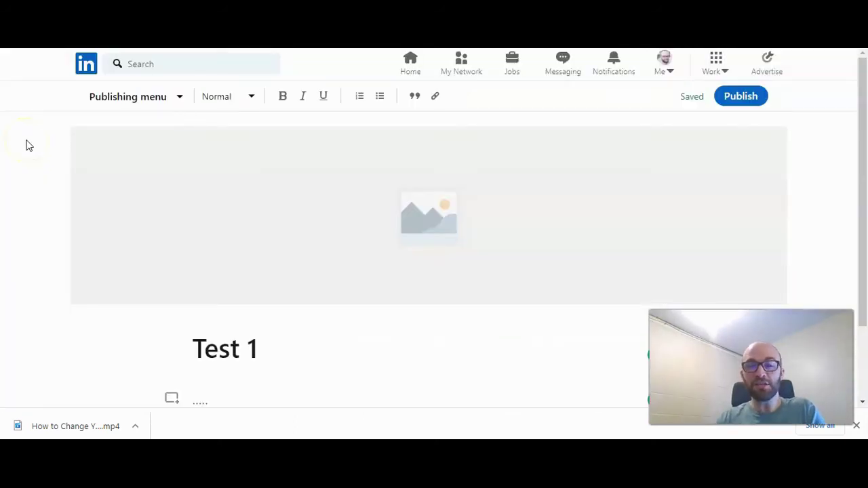
click(156, 99)
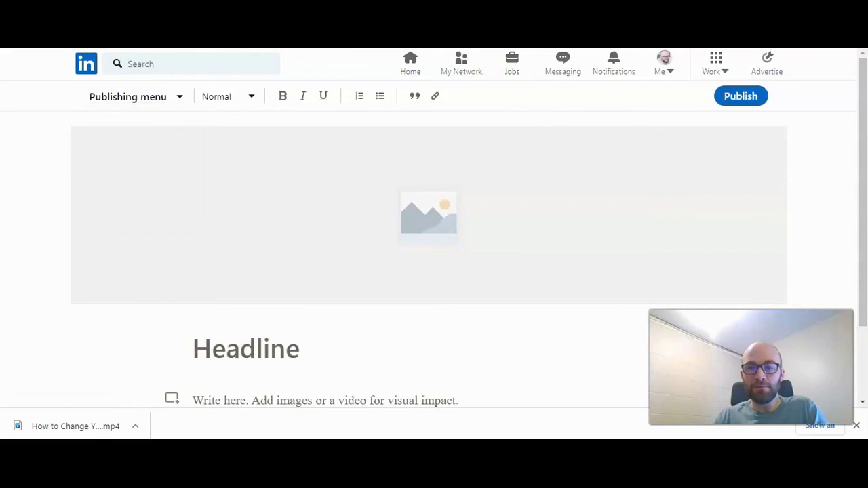
click(160, 99)
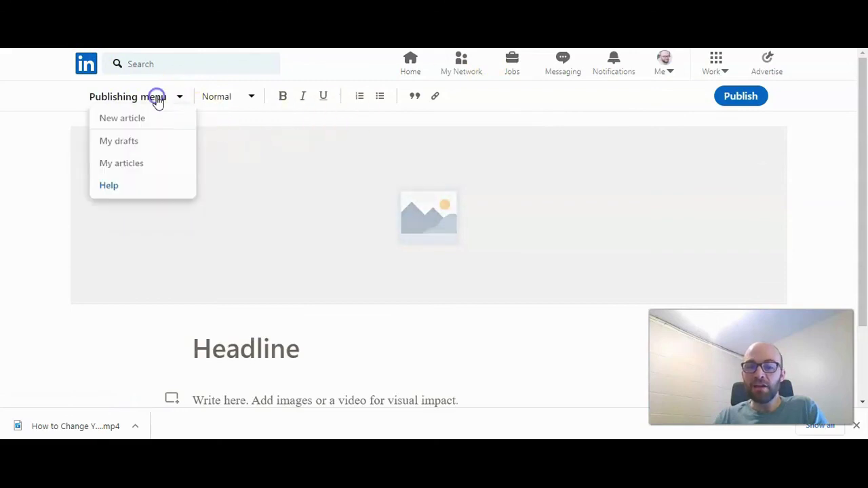
click(144, 139)
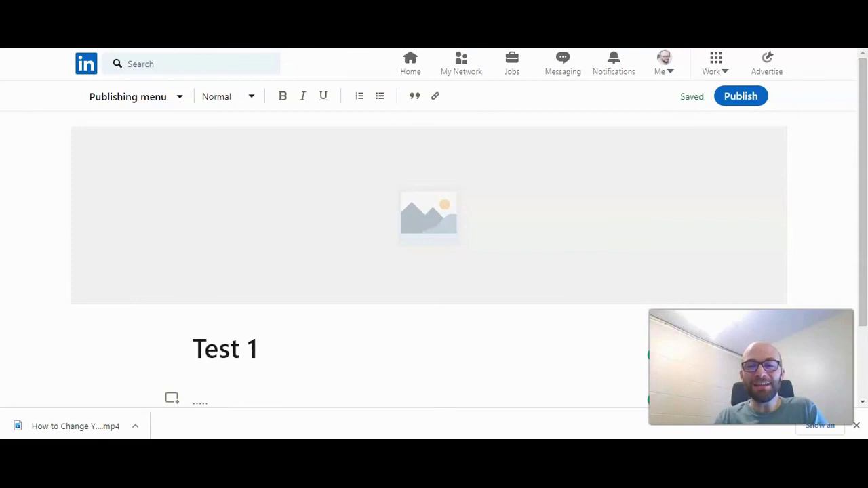
- Show My drafts from the Publishing menu to confirm Test 1 is saved
click(157, 97)
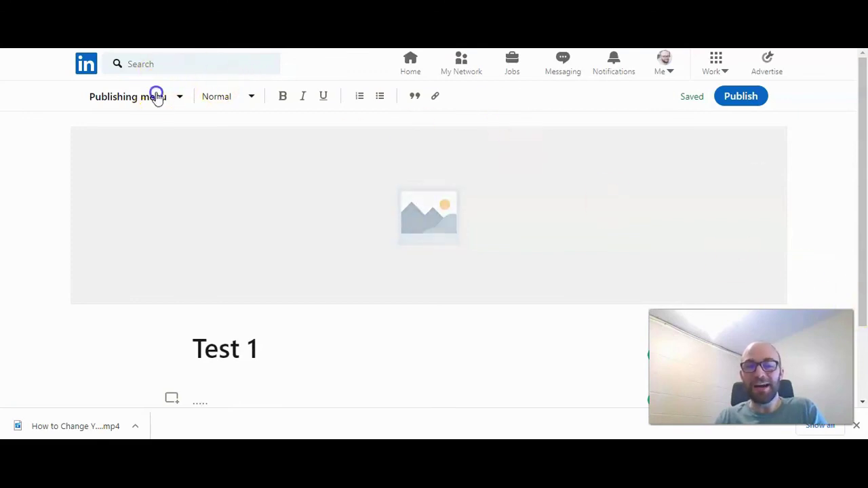
click(135, 141)
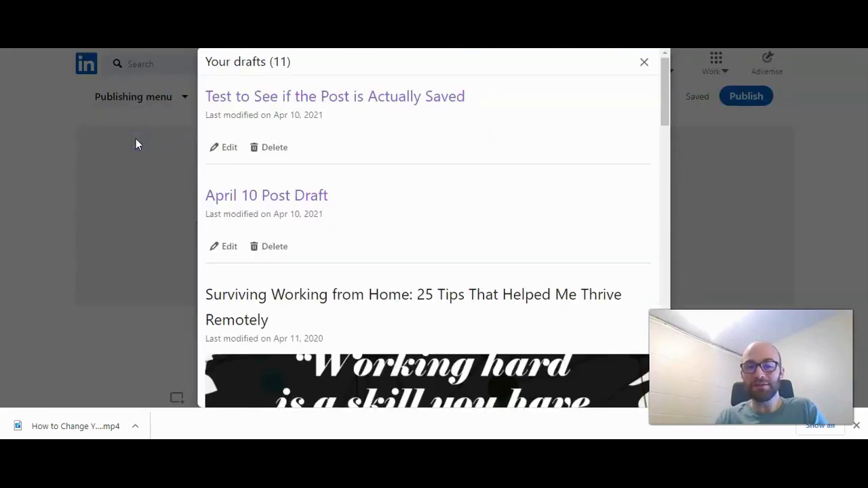